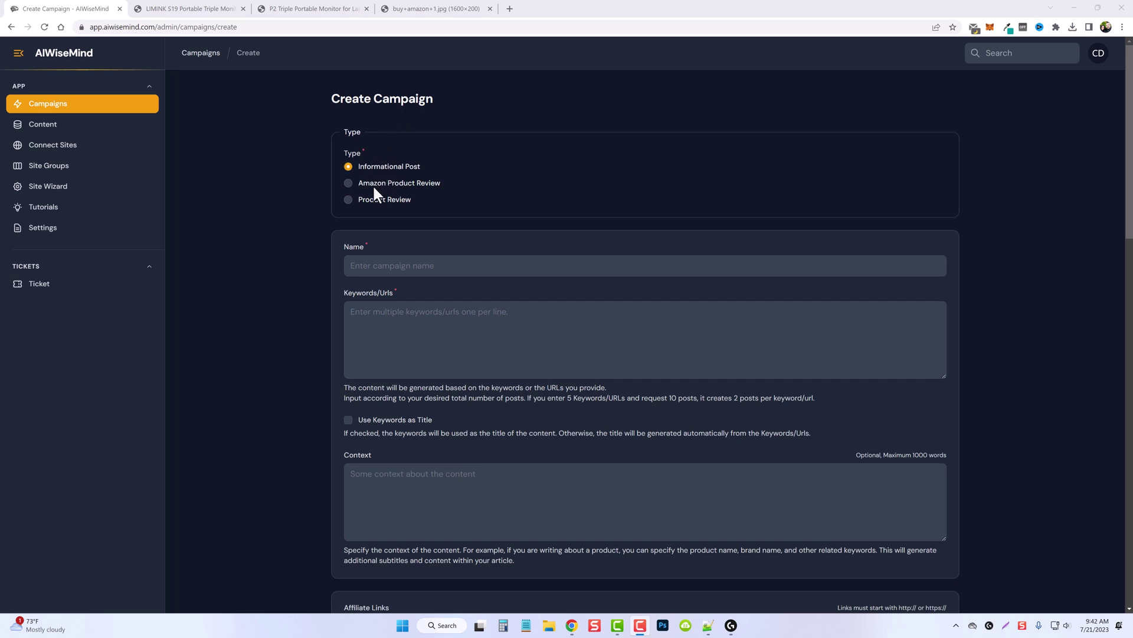
# Scroll the Create Campaign form down to the Affiliate Links and Anchors sections.
pyautogui.scroll(-9, 322, 350)
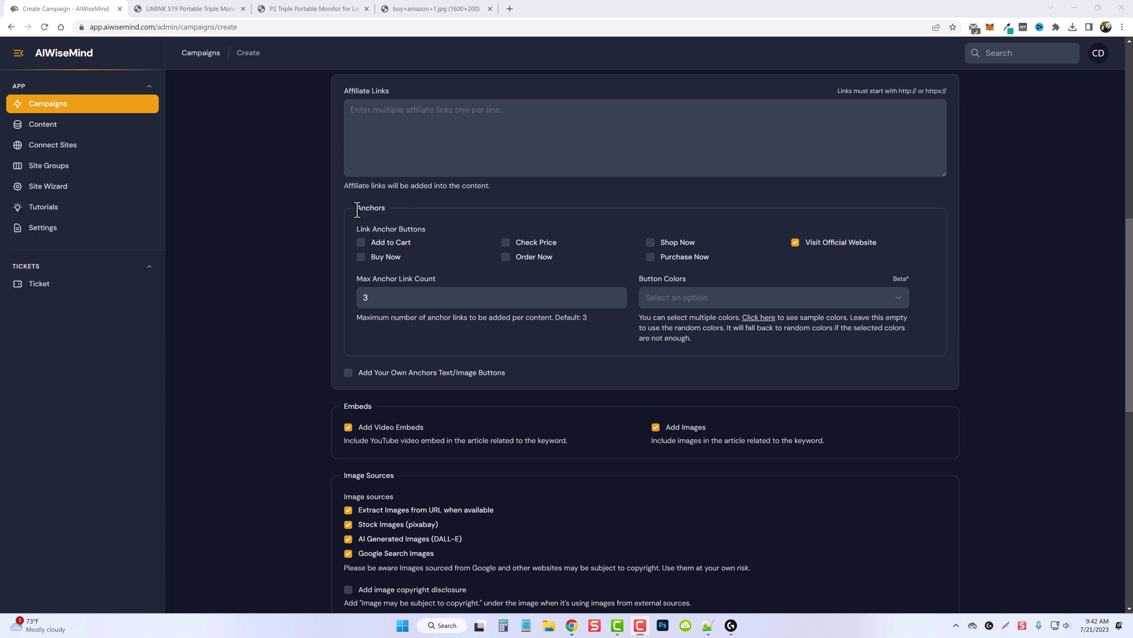
pyautogui.moveTo(355, 207); pyautogui.dragTo(379, 211)
pyautogui.click(449, 238)
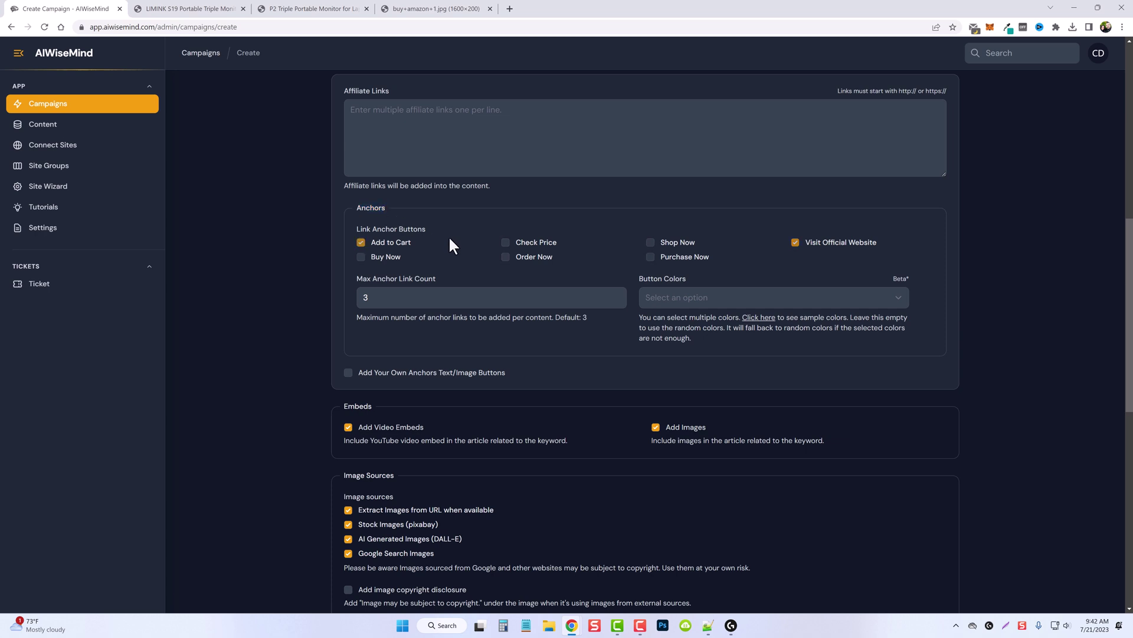
pyautogui.click(362, 243)
pyautogui.click(422, 297)
pyautogui.click(616, 294)
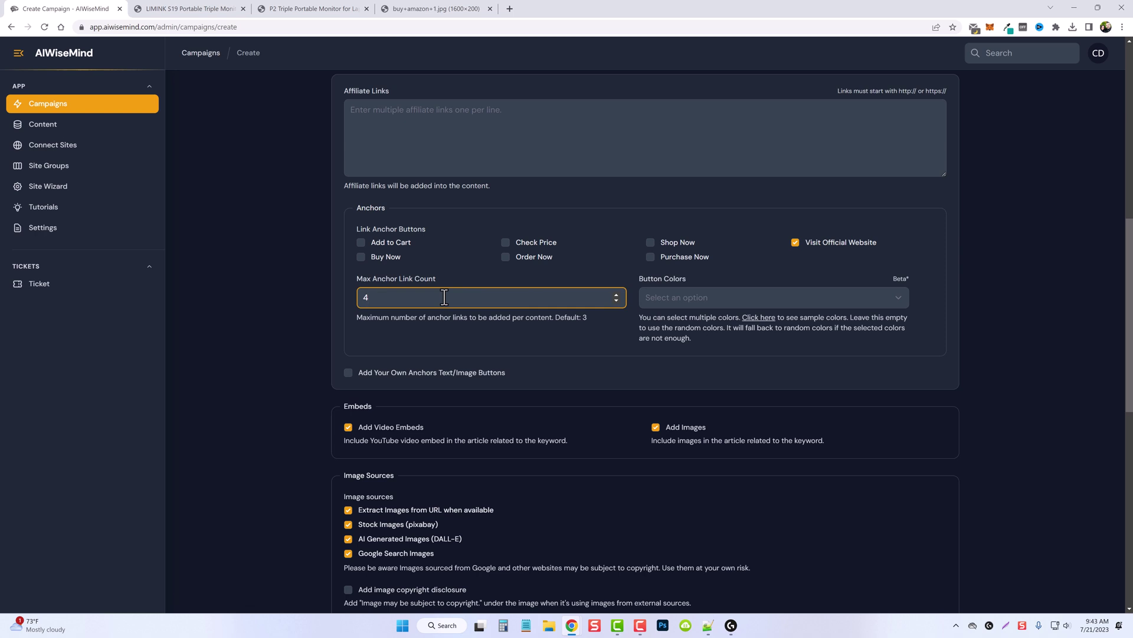
pyautogui.press('Down')
pyautogui.click(897, 298)
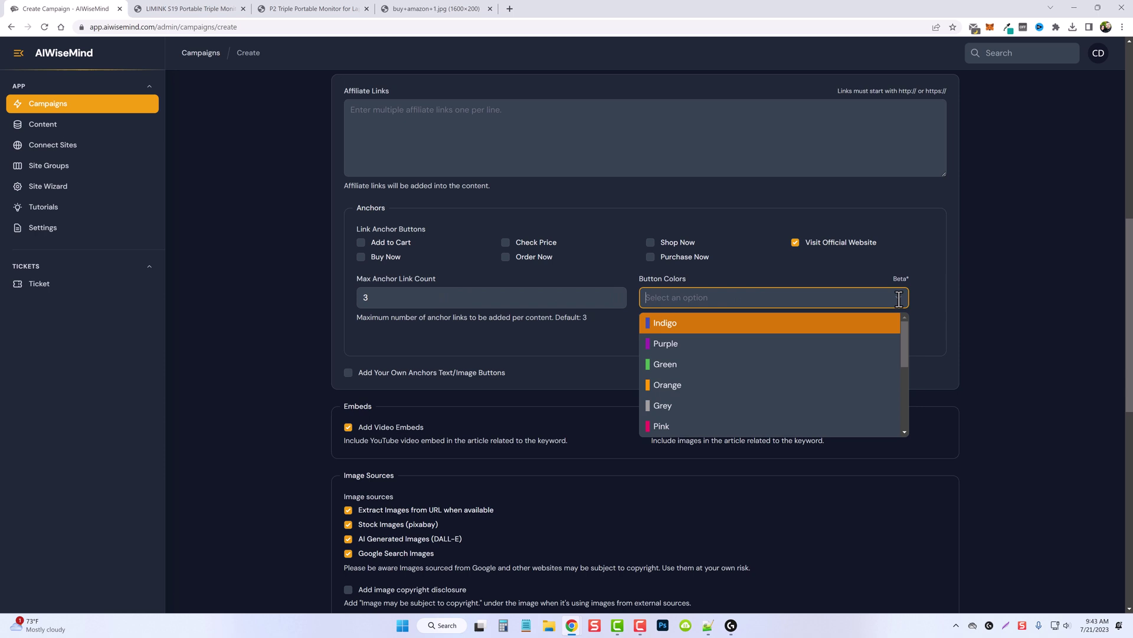
pyautogui.moveTo(903, 328); pyautogui.dragTo(896, 302)
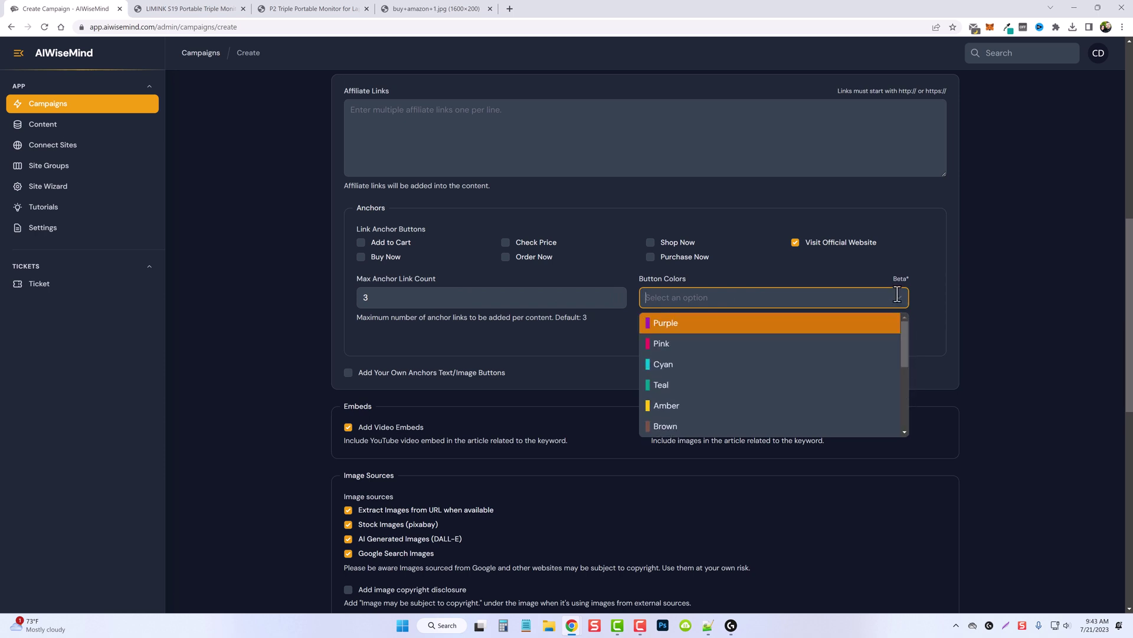
pyautogui.click(869, 308)
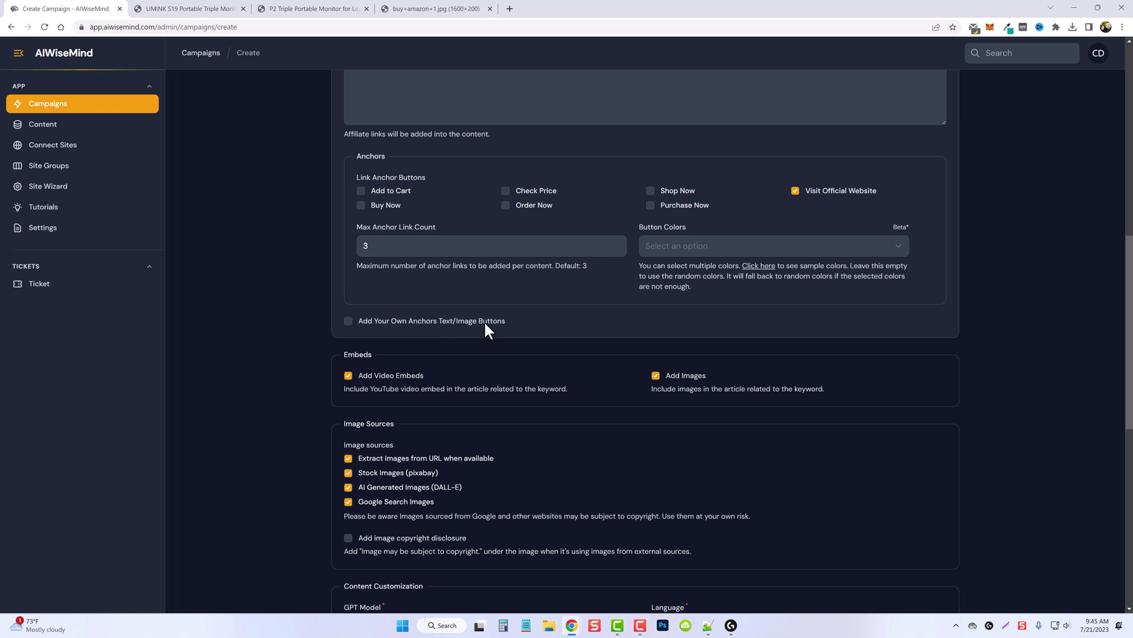
# Enable 'Add Your Own Anchors Text/Image Buttons' and place the cursor in Custom Link Anchors.
pyautogui.click(347, 320)
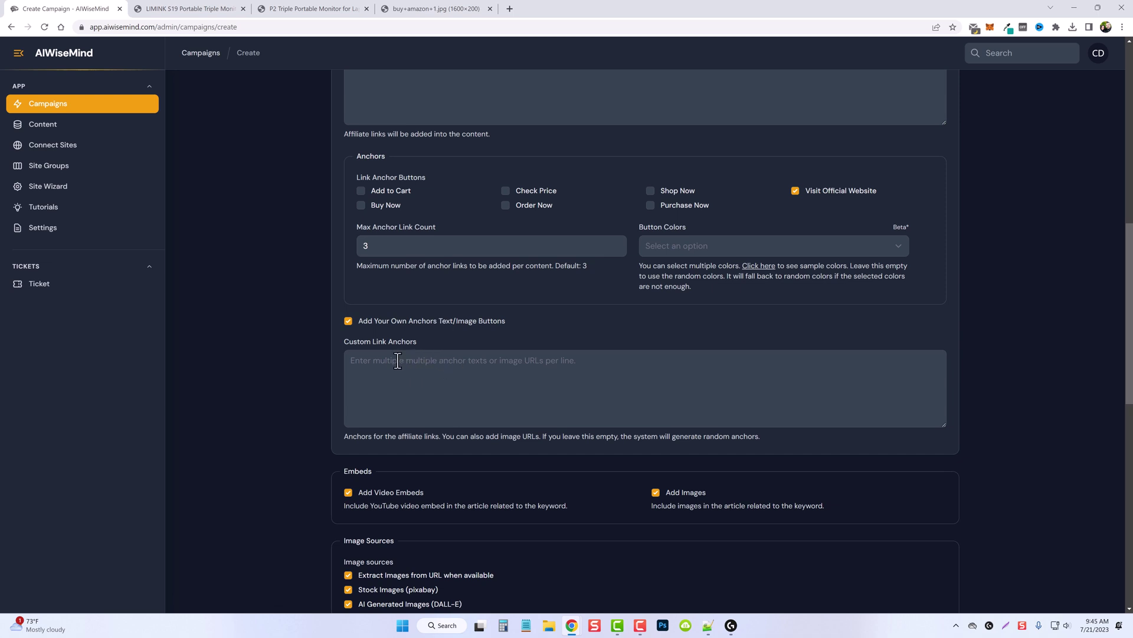
pyautogui.doubleClick(364, 247)
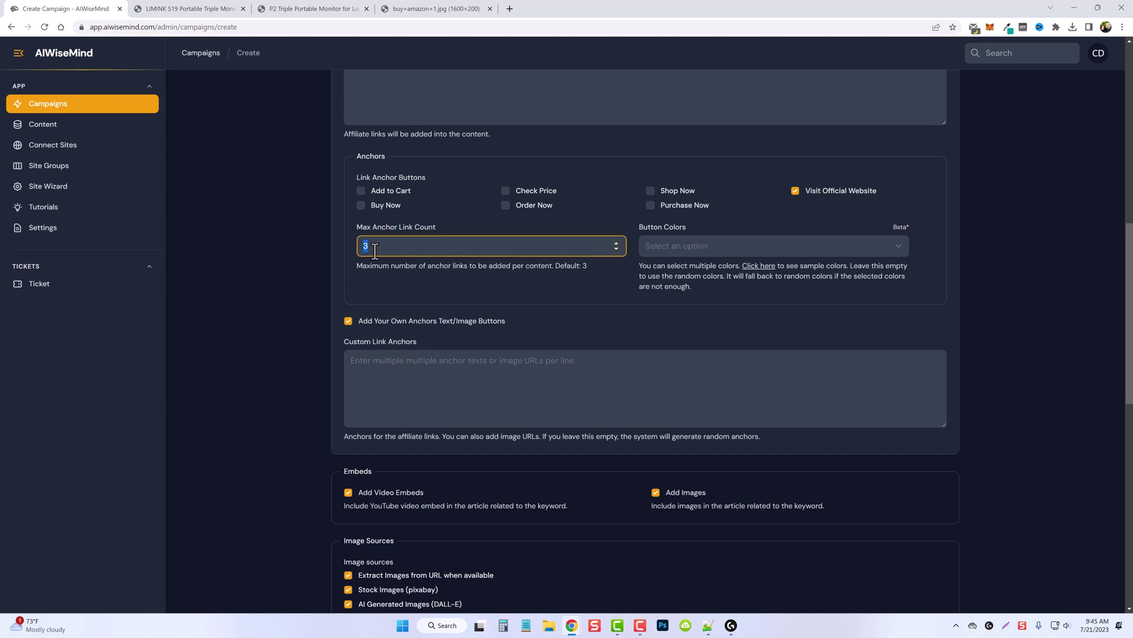
pyautogui.click(370, 359)
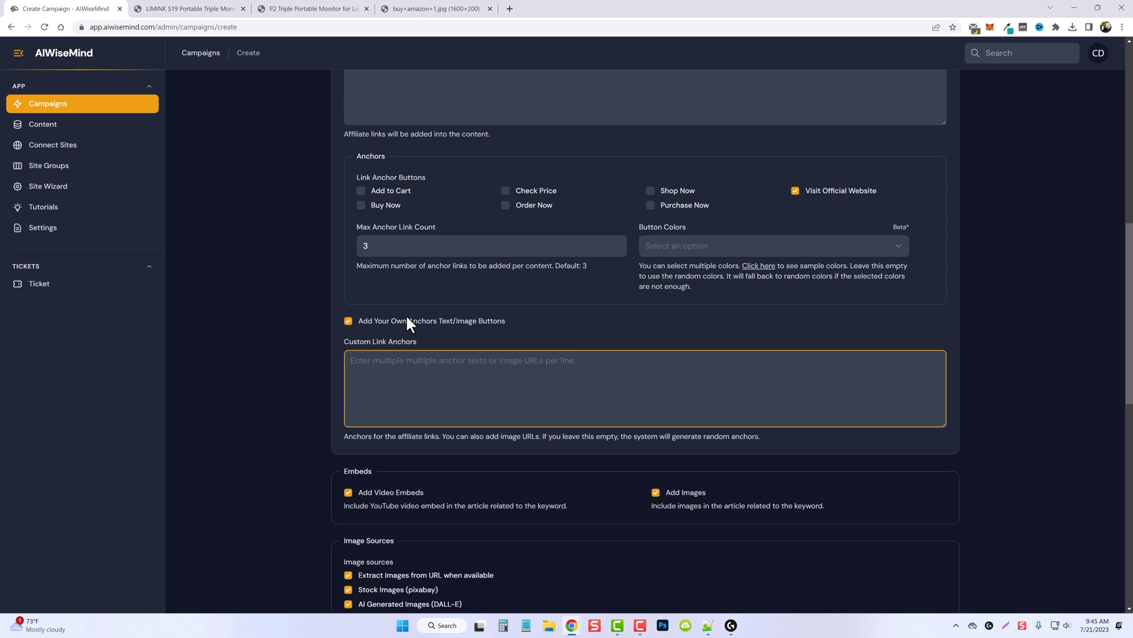
# Copy the Amazon banner image's web address from its browser tab.
pyautogui.click(428, 9)
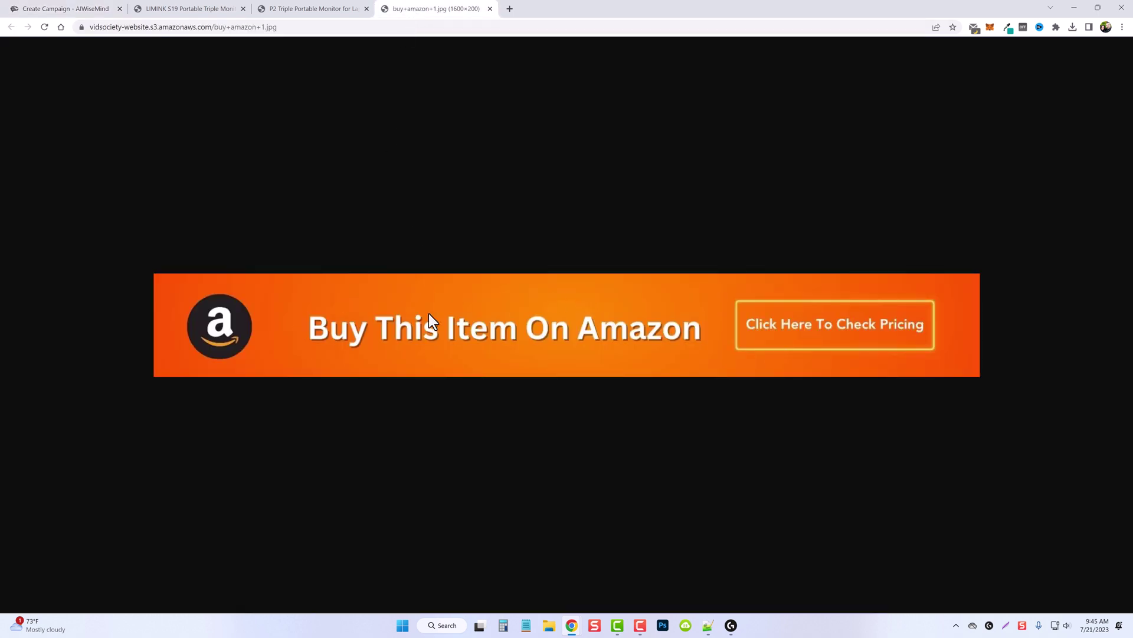
pyautogui.click(258, 31)
pyautogui.rightClick(258, 30)
pyautogui.click(289, 105)
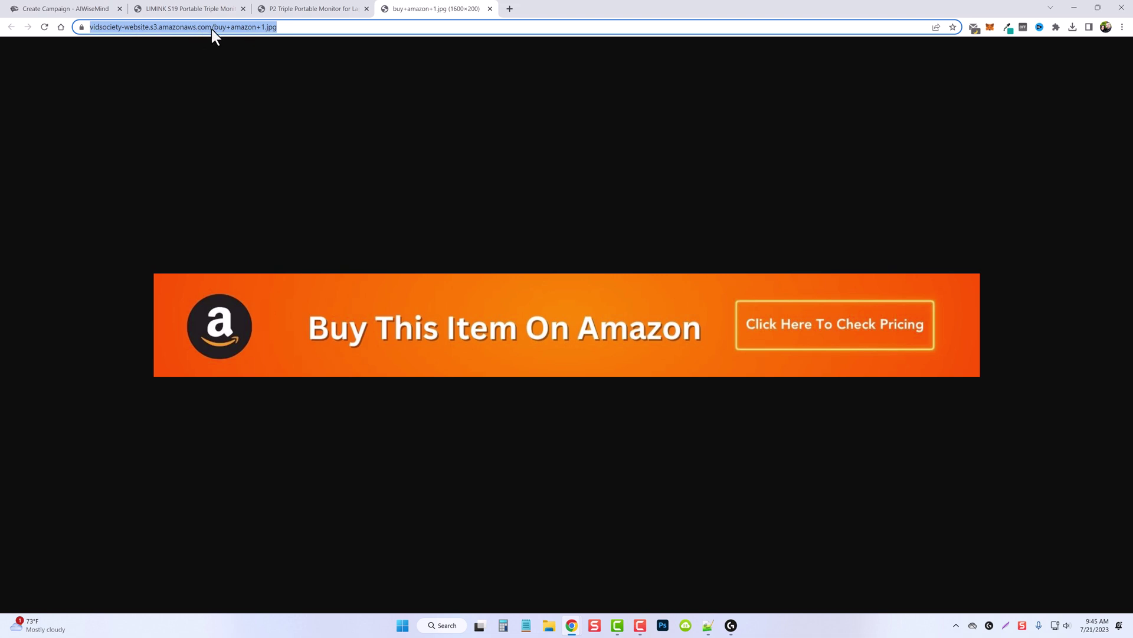
pyautogui.rightClick(540, 308)
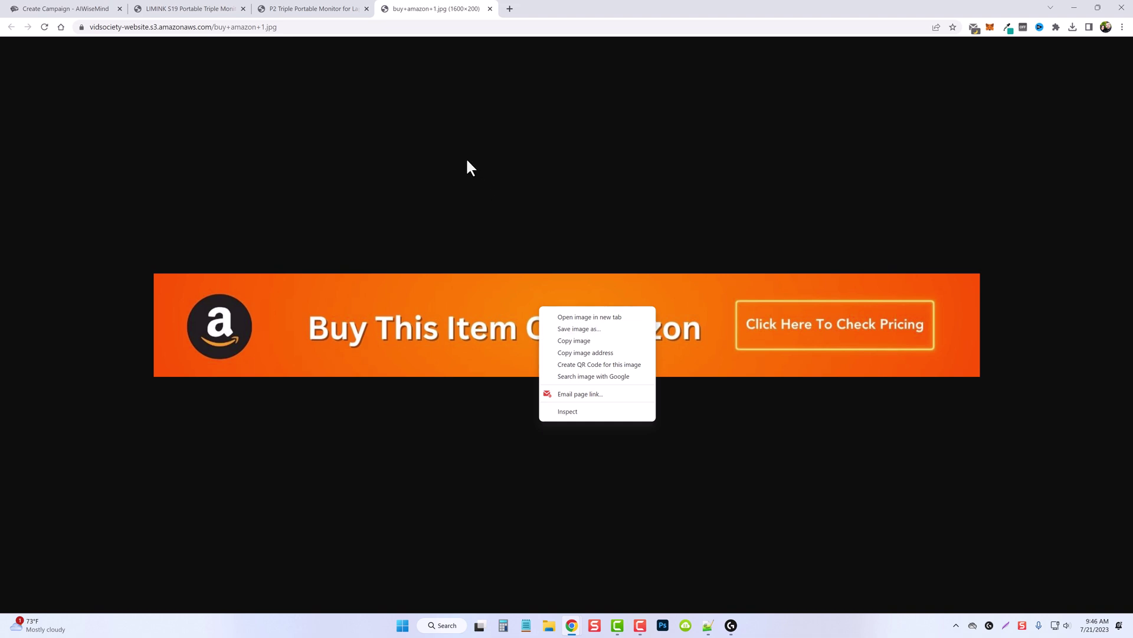
# Paste the banner image URL into Custom Link Anchors and select the anchor link count value.
pyautogui.click(65, 8)
pyautogui.rightClick(410, 366)
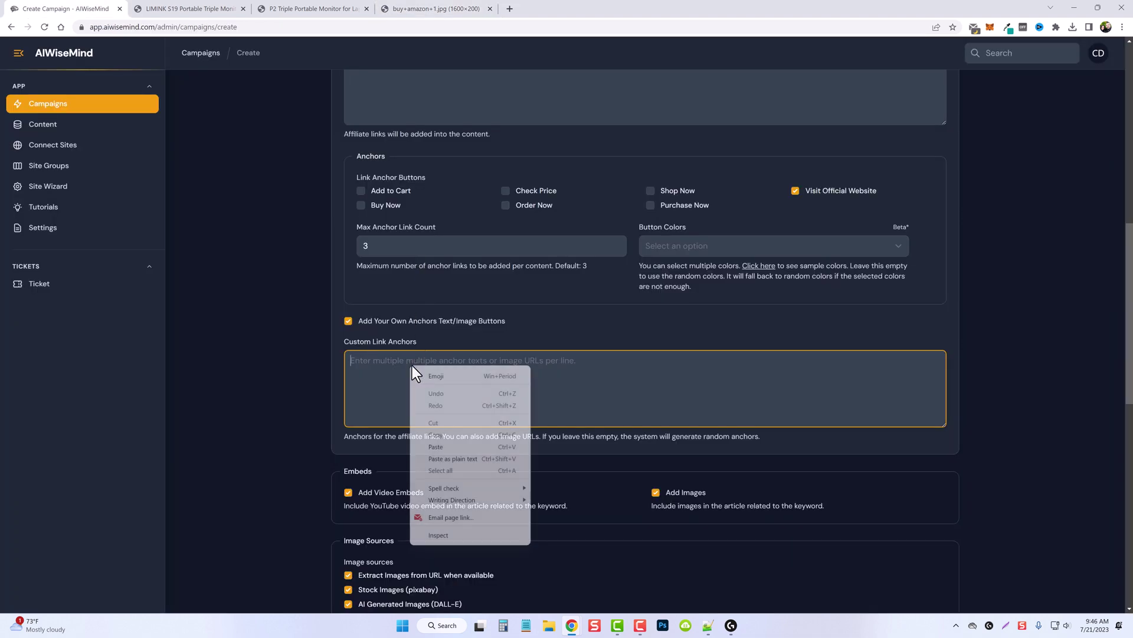
pyautogui.click(434, 433)
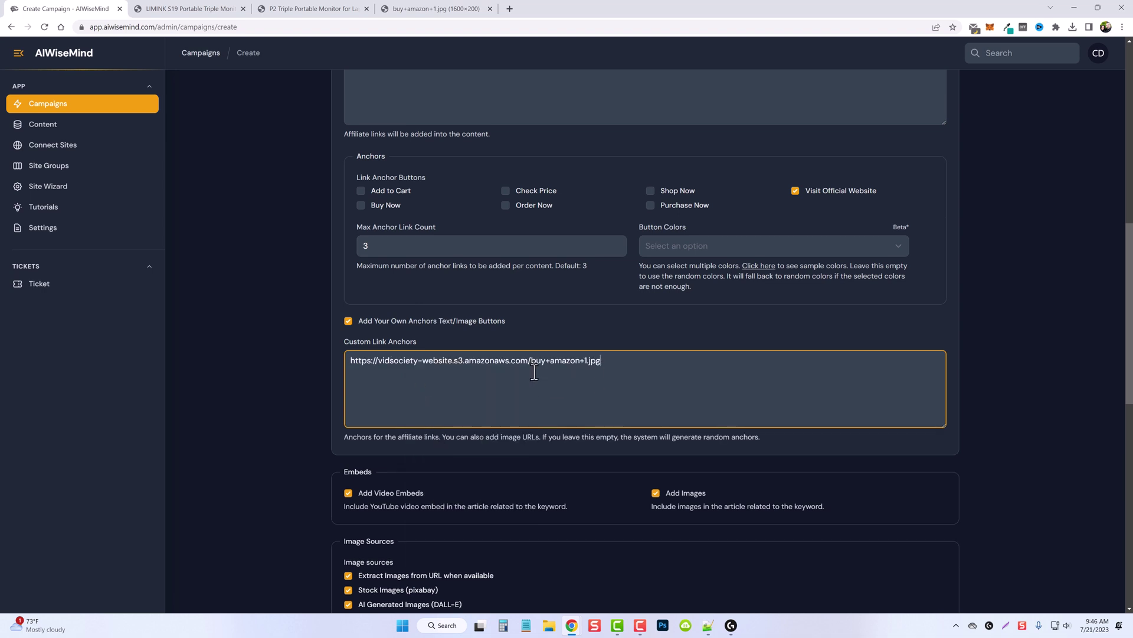
pyautogui.moveTo(396, 246); pyautogui.dragTo(348, 242)
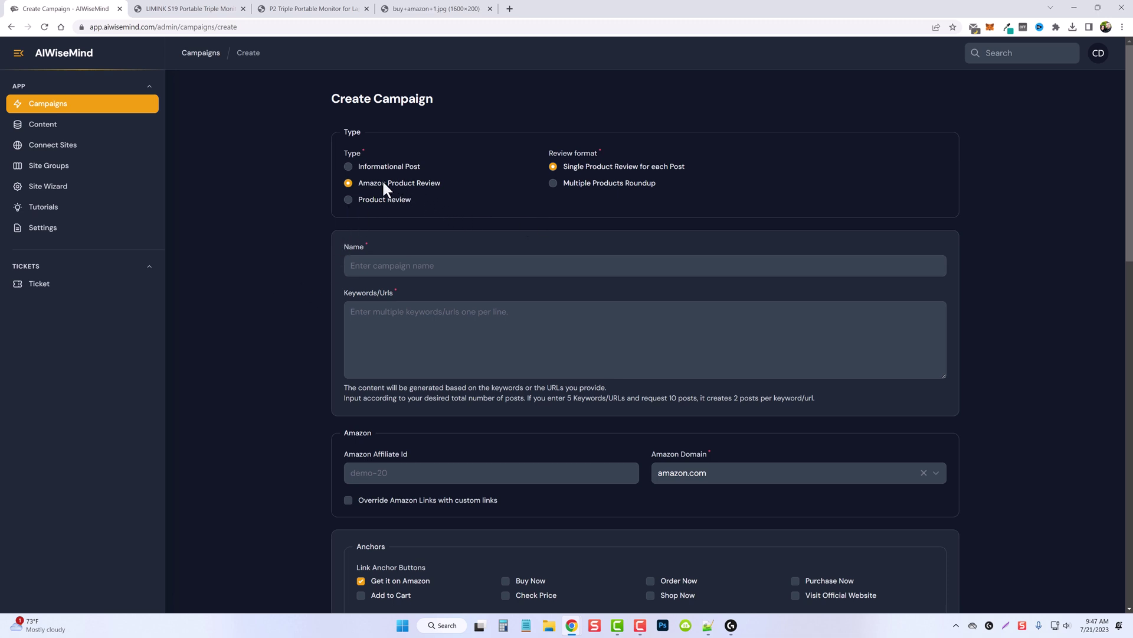
# Add Orange to the anchor Button Colors.
pyautogui.scroll(-7, 309, 448)
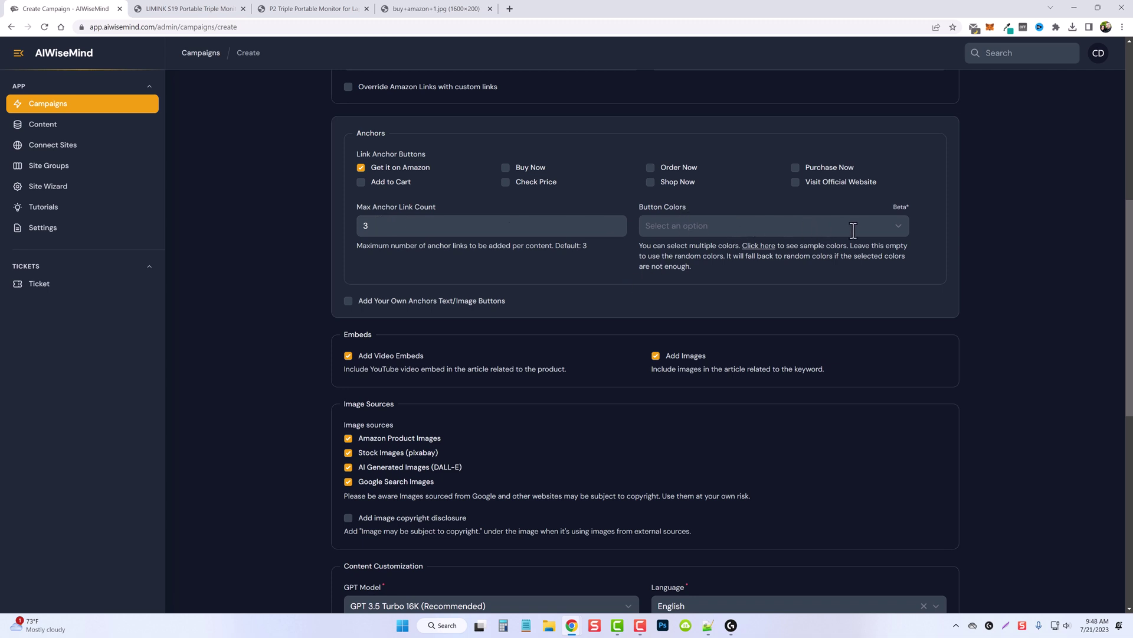
pyautogui.click(896, 227)
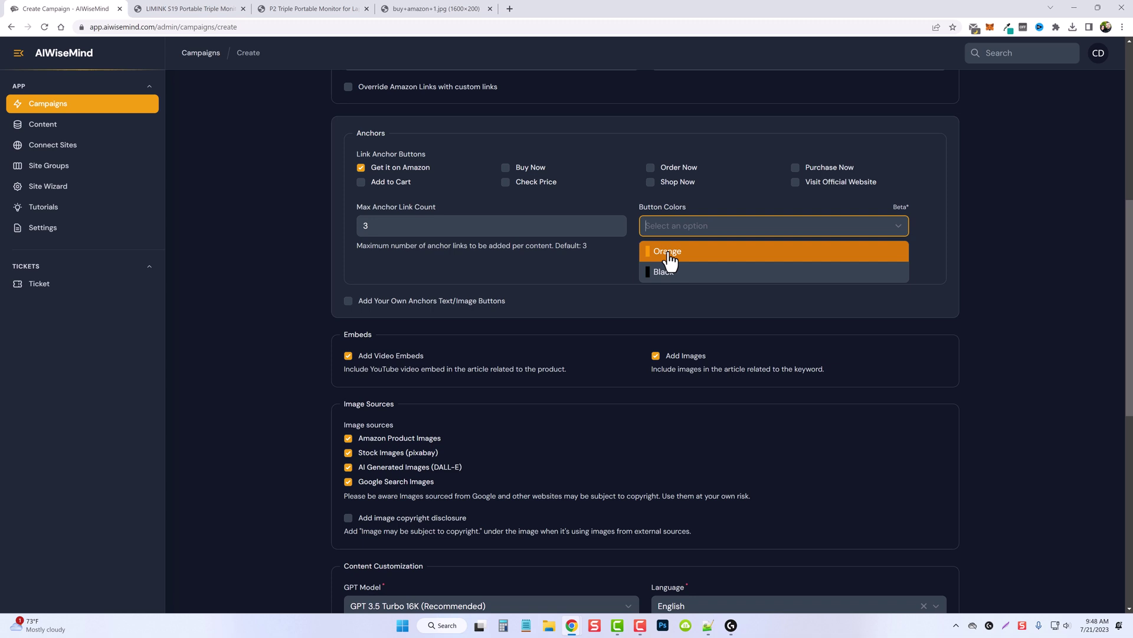
pyautogui.click(669, 254)
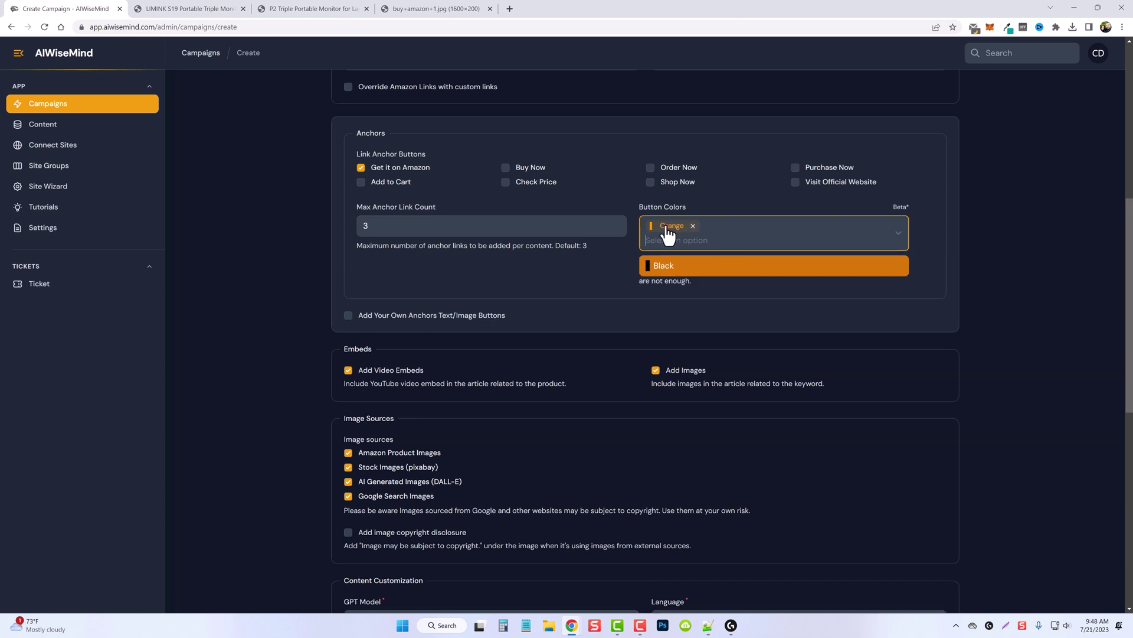
# Scroll through the LIMINK S19 review post's Amazon buttons, then go back to the Create Campaign form.
pyautogui.hotkey('ctrl', 'Tab')
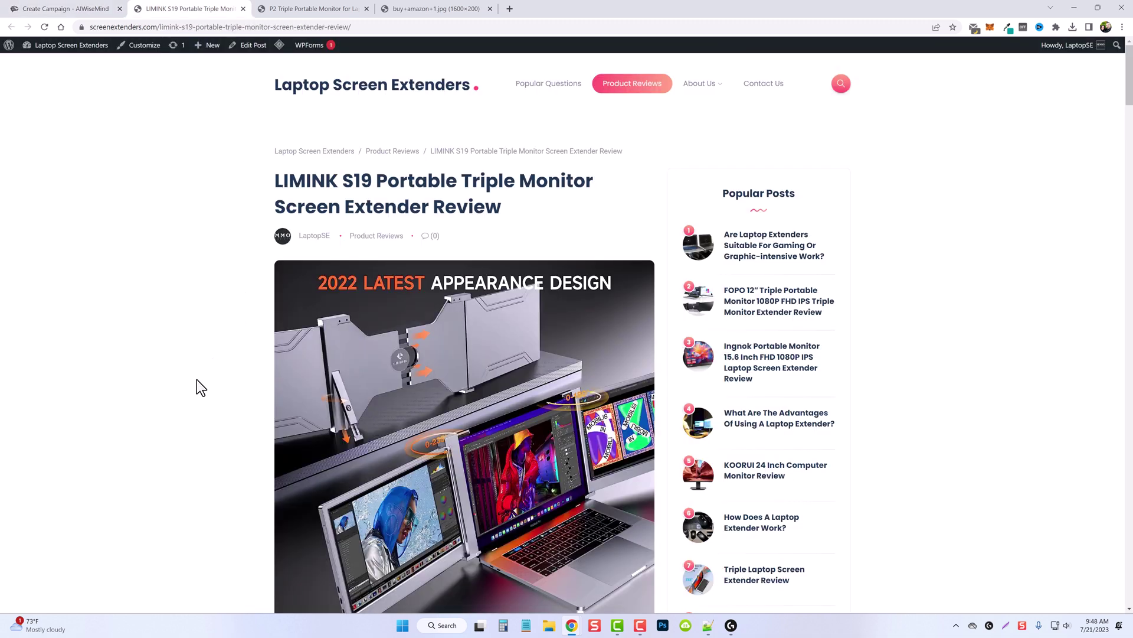
pyautogui.scroll(-8, 180, 421)
pyautogui.scroll(-3, 179, 419)
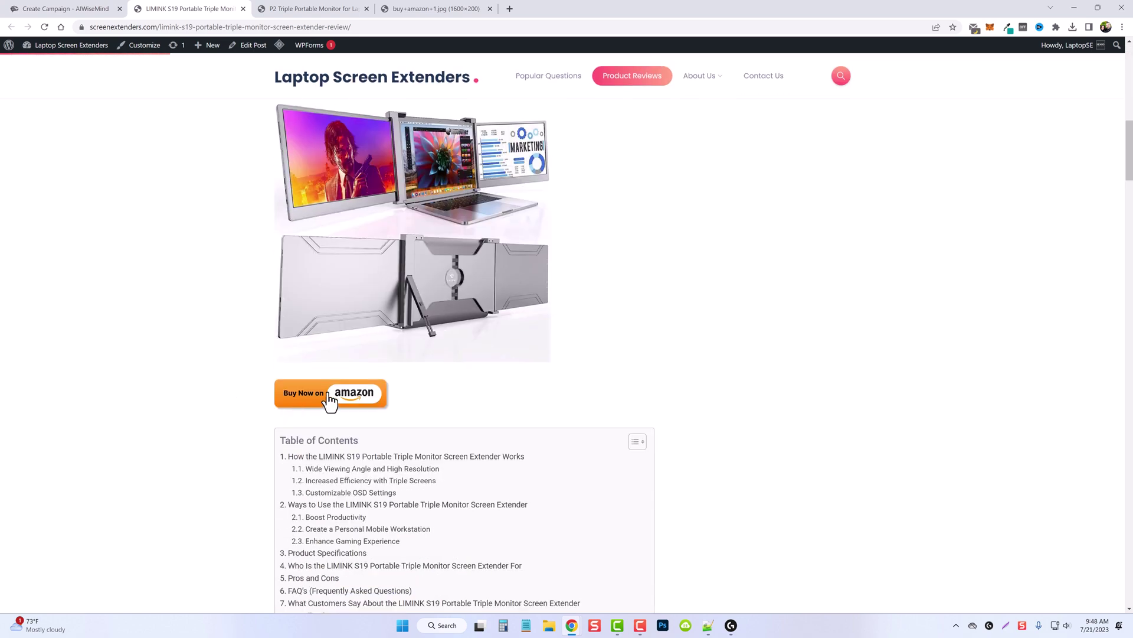
pyautogui.scroll(-15, 242, 444)
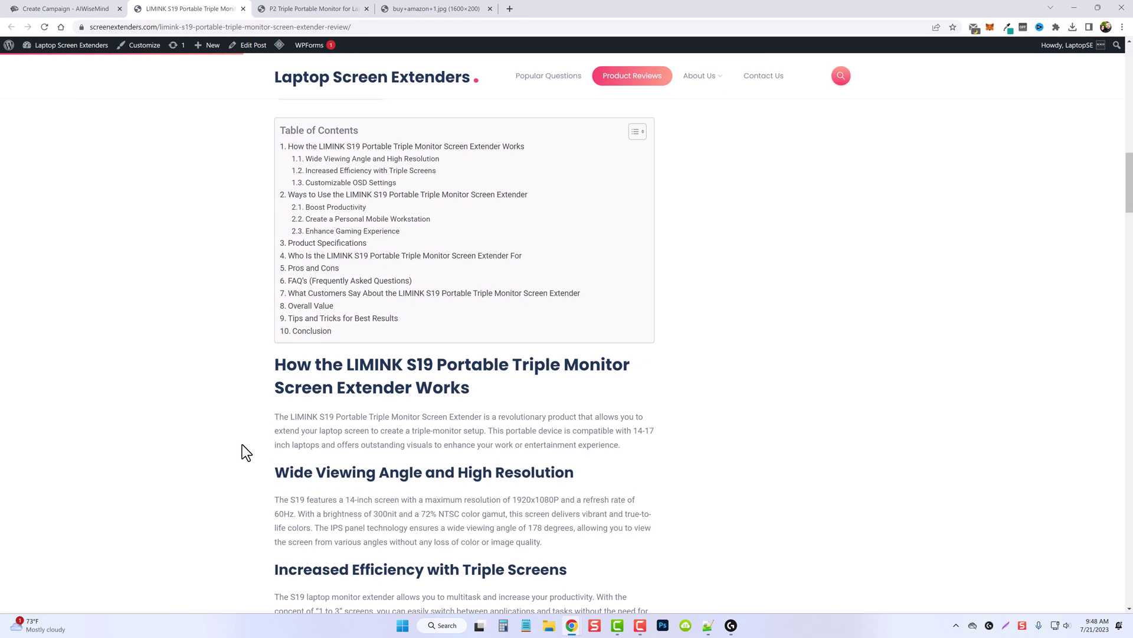
pyautogui.scroll(-8, 245, 436)
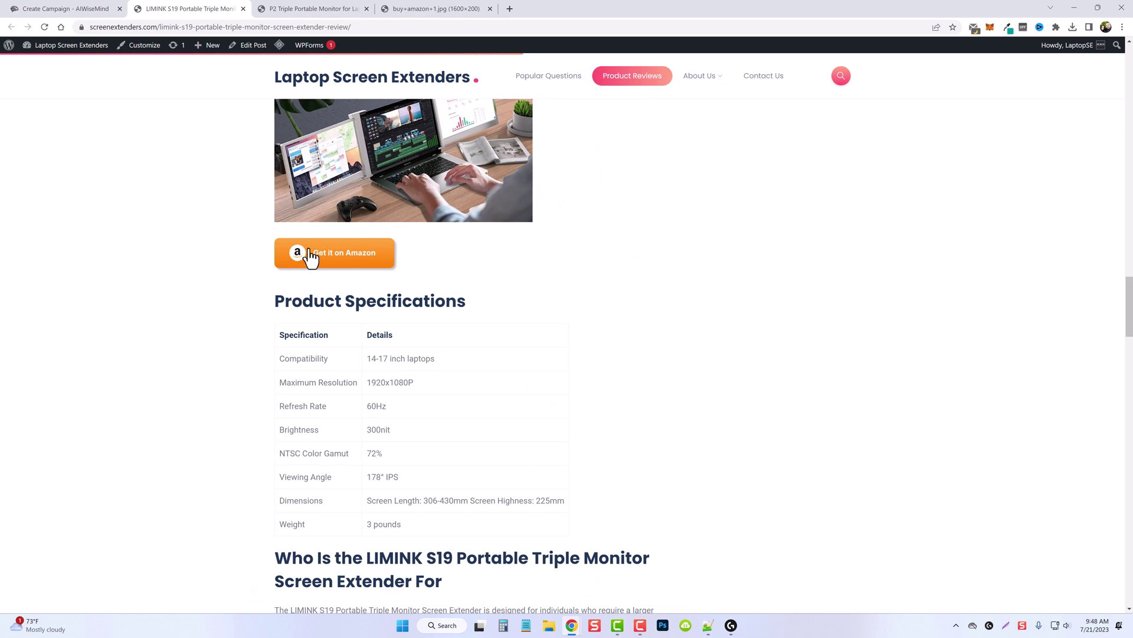
pyautogui.scroll(-2, 230, 447)
pyautogui.scroll(-20, 230, 442)
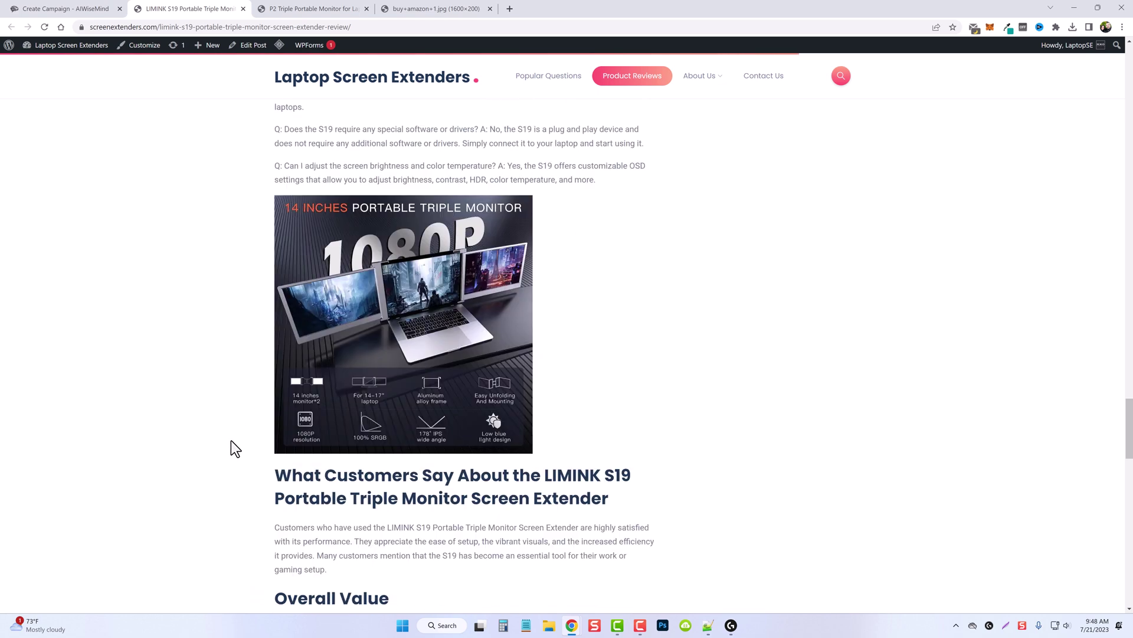
pyautogui.scroll(-2, 239, 421)
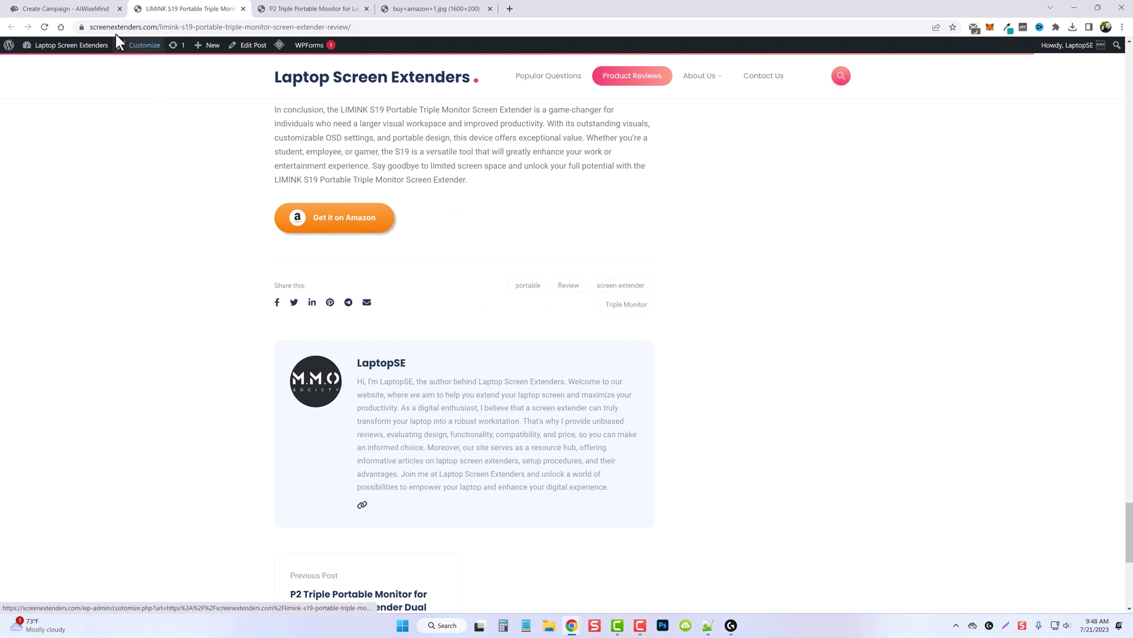
pyautogui.click(83, 11)
pyautogui.scroll(3, 477, 324)
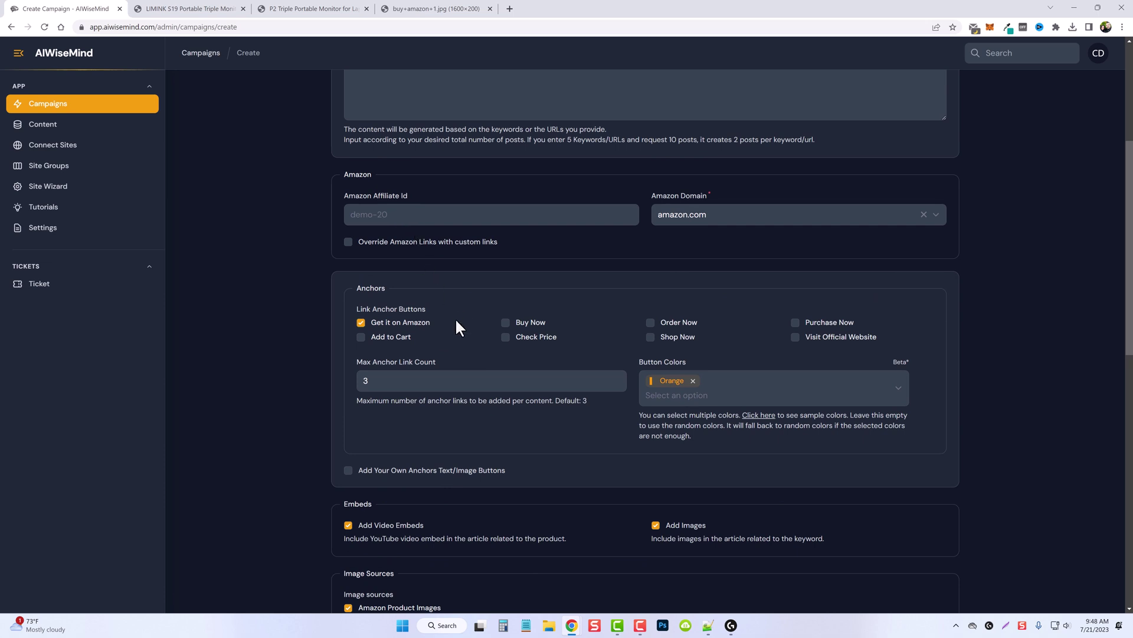
# Remove Orange, enable custom anchors, and clear the default Custom Link Anchors lines.
pyautogui.scroll(-3, 446, 304)
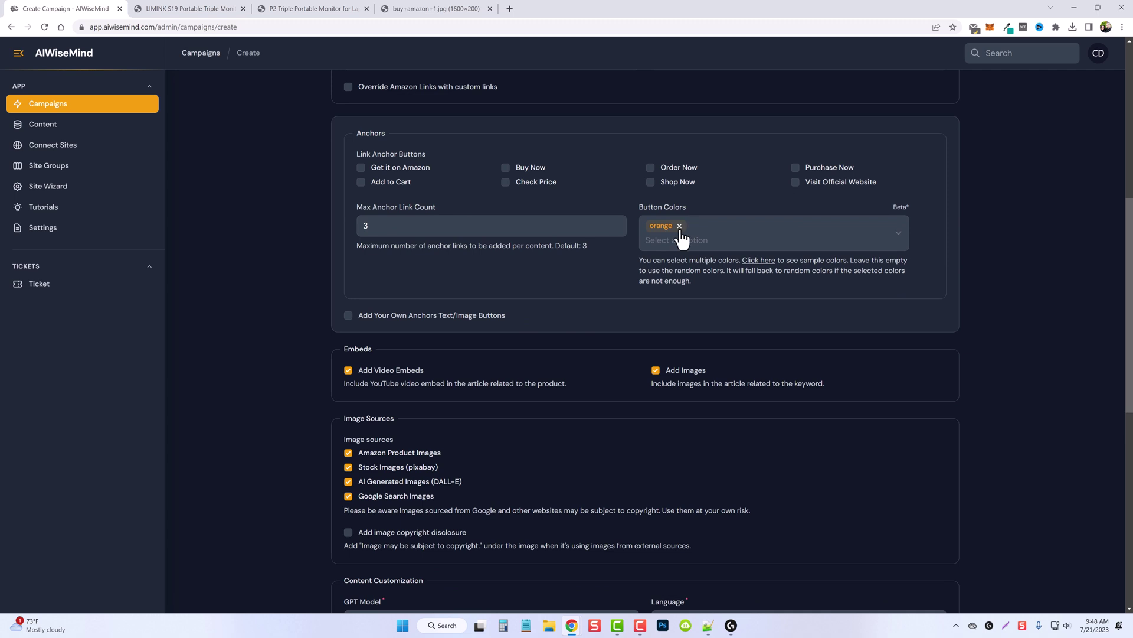
pyautogui.click(693, 225)
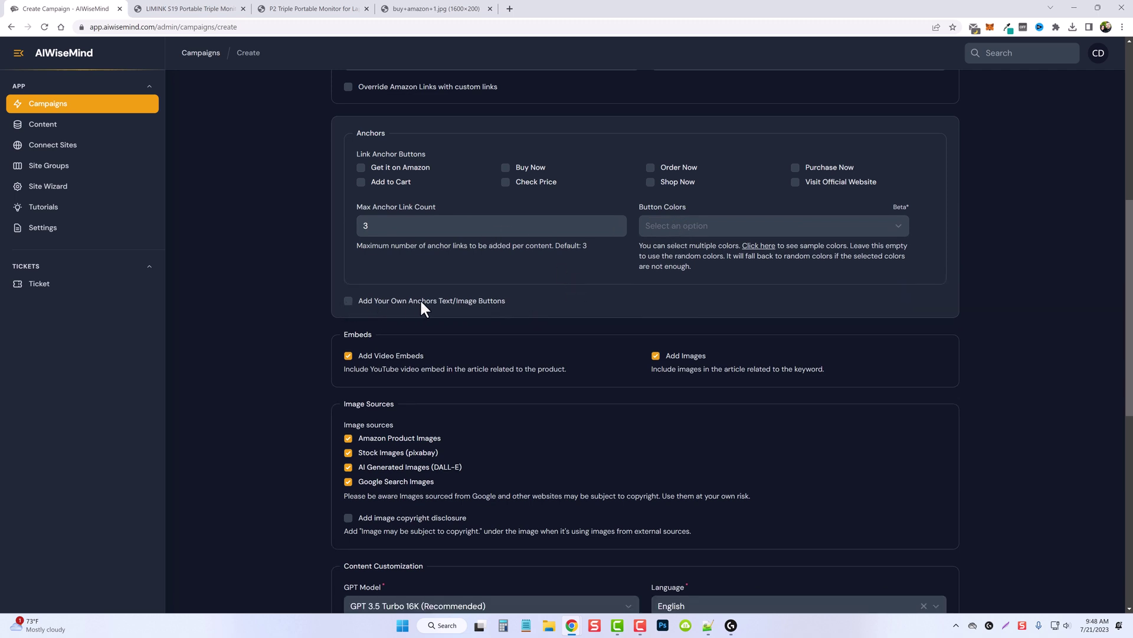
pyautogui.click(352, 299)
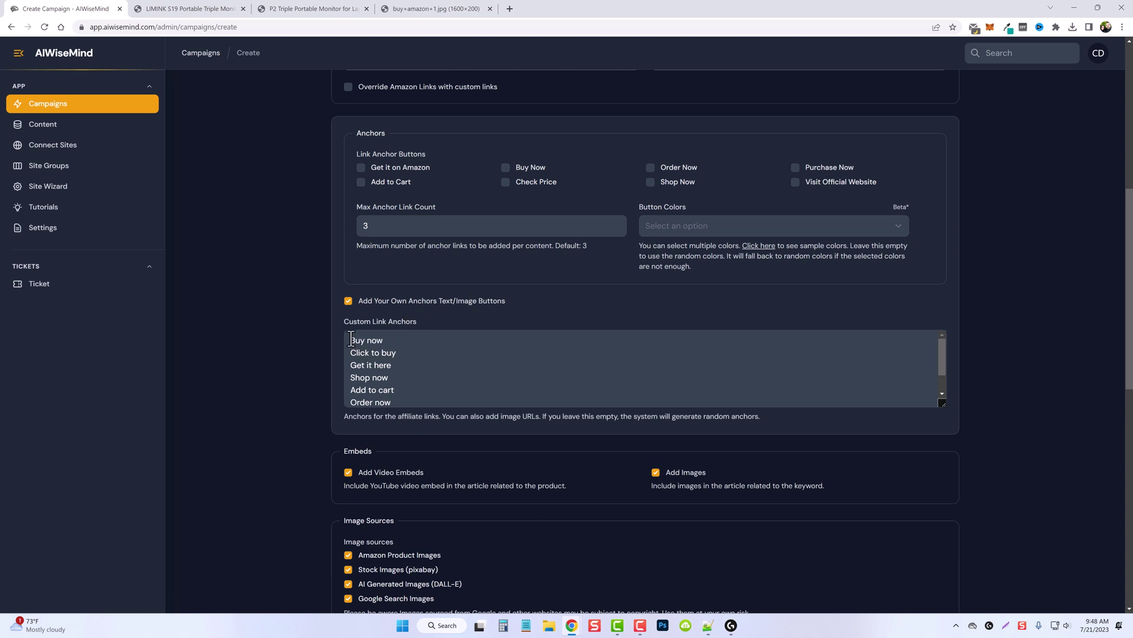
pyautogui.moveTo(352, 341); pyautogui.dragTo(421, 417)
pyautogui.press('BackSpace')
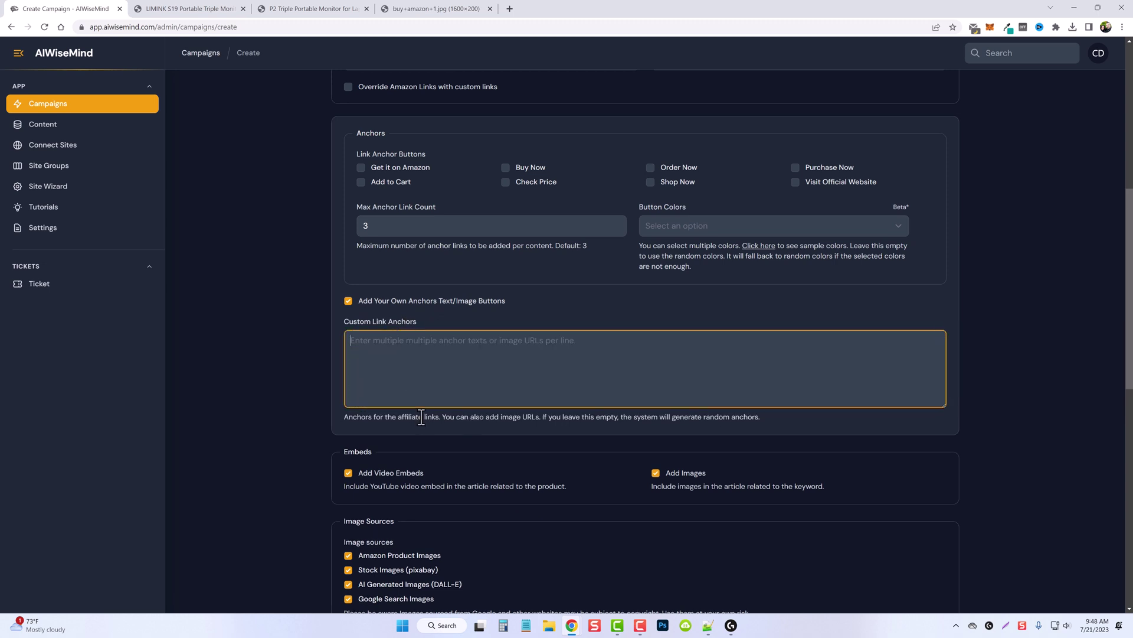
# Copy the Amazon banner image URL and paste it in as the only custom anchor.
pyautogui.click(426, 10)
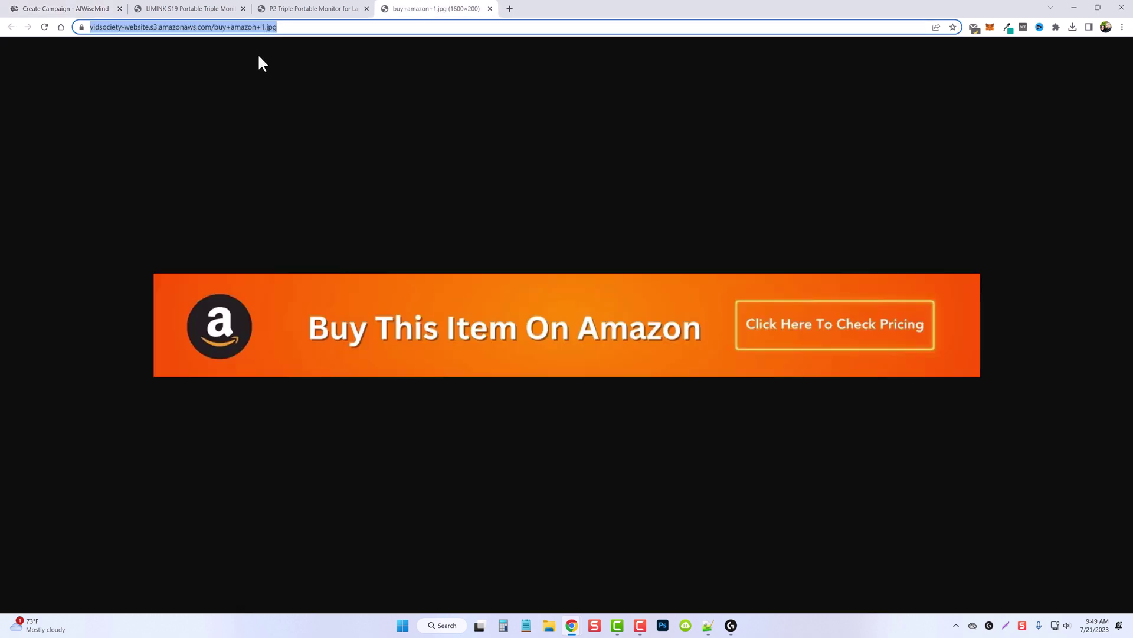
pyautogui.rightClick(243, 31)
pyautogui.click(266, 111)
pyautogui.click(71, 8)
pyautogui.rightClick(427, 353)
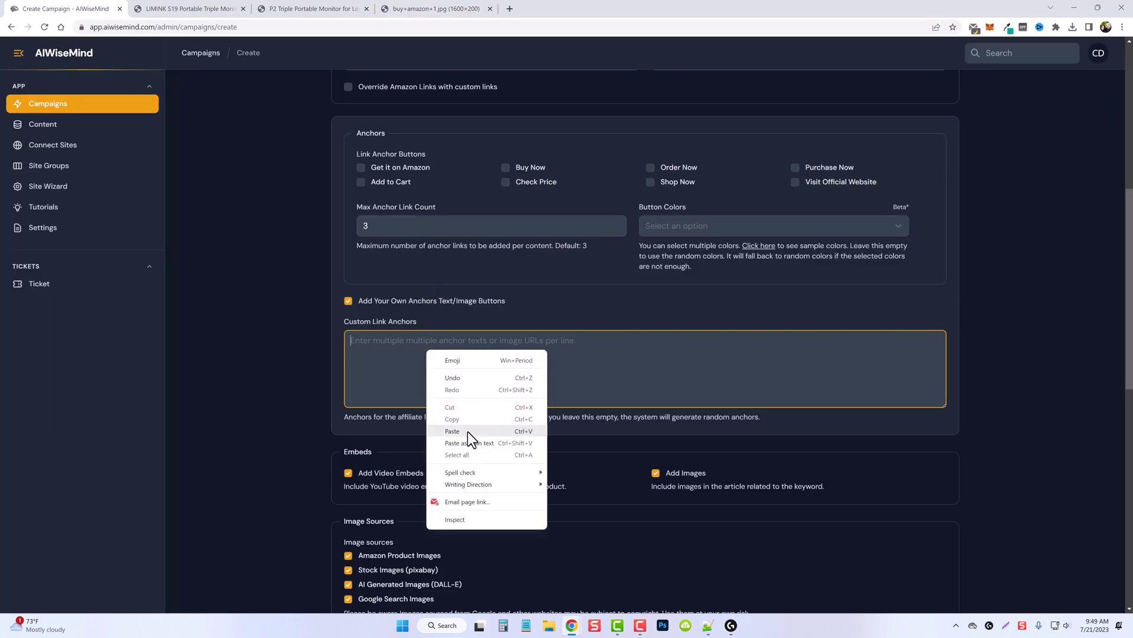
pyautogui.click(452, 431)
# Scroll through the P2 Triple Portable Monitor review to check the banner, then go back to the campaign form.
pyautogui.hotkey('ctrl', '3')
pyautogui.scroll(-5, 407, 401)
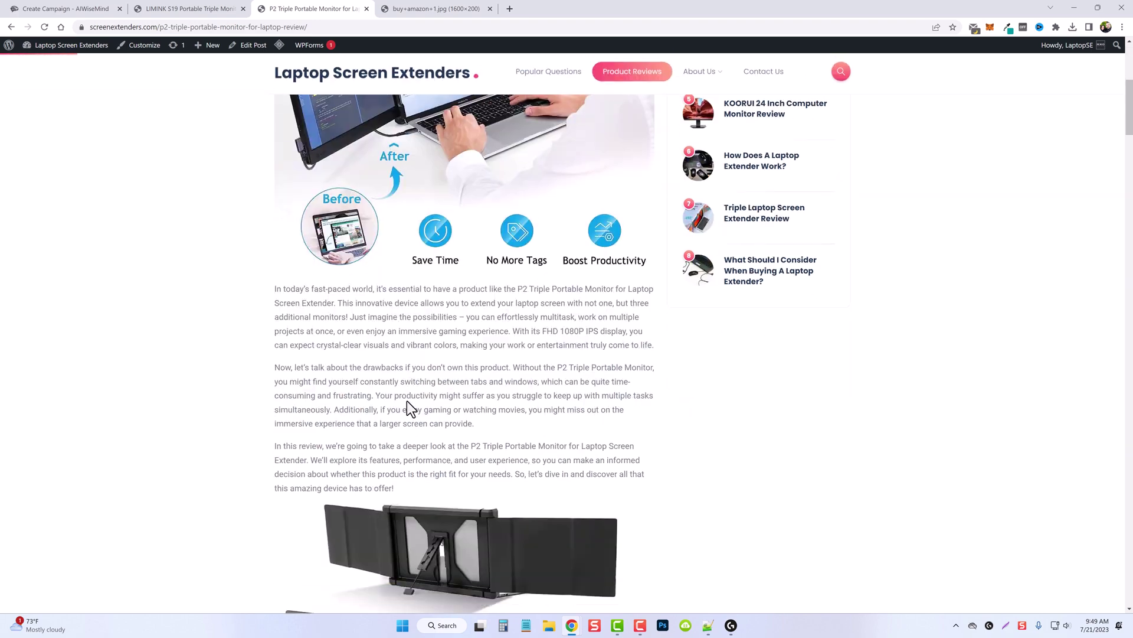
pyautogui.scroll(-8, 408, 405)
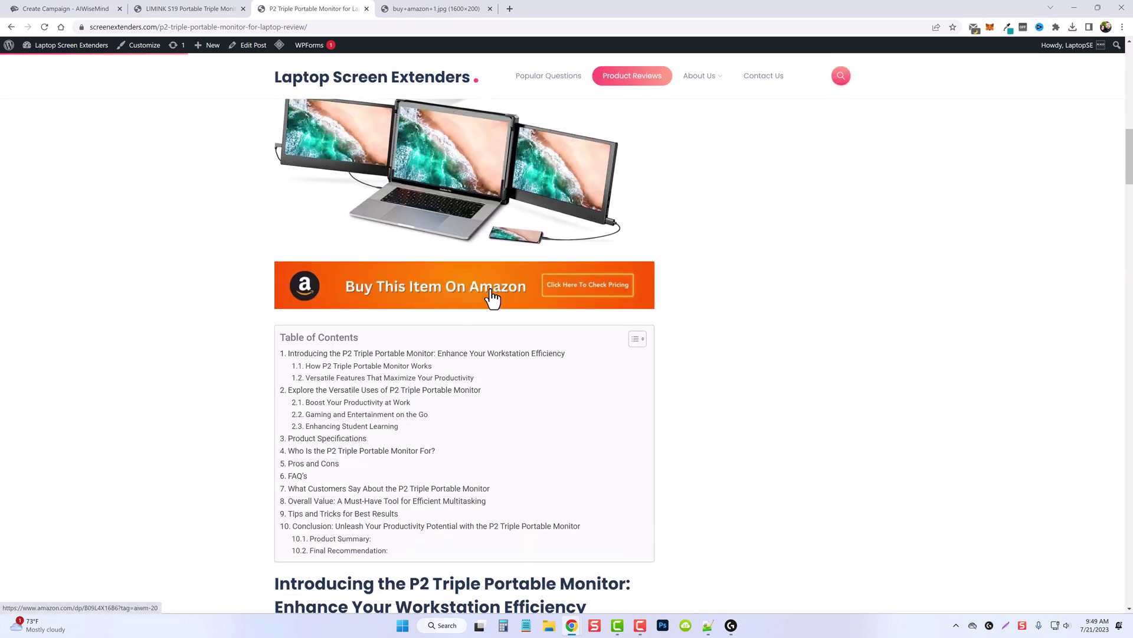
pyautogui.scroll(-15, 254, 428)
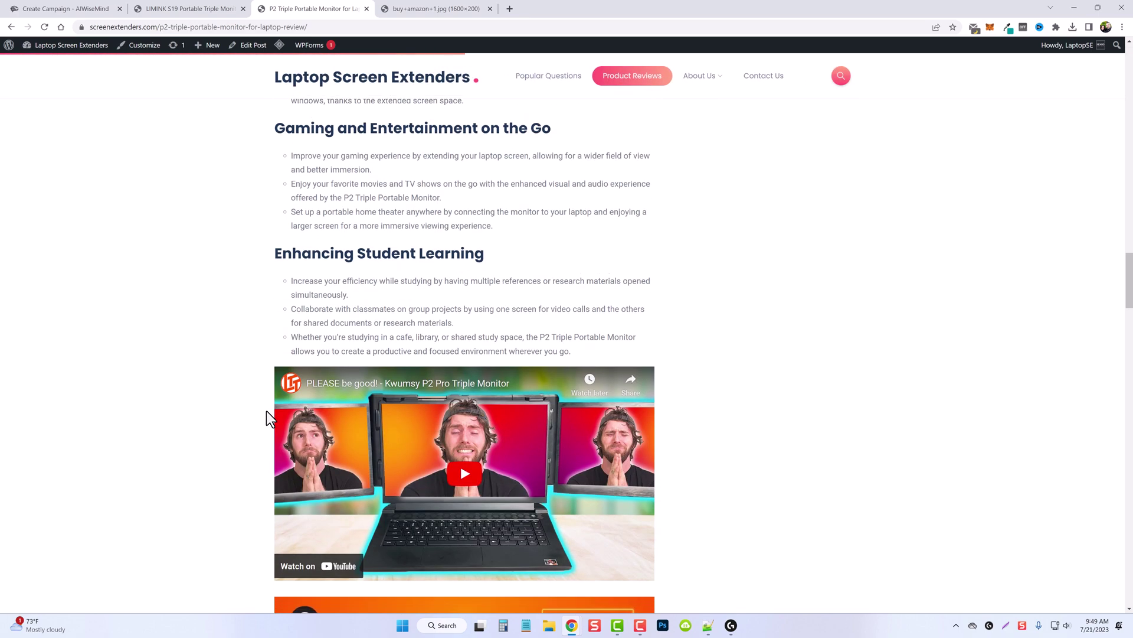
pyautogui.scroll(-6, 278, 408)
pyautogui.scroll(-8, 407, 413)
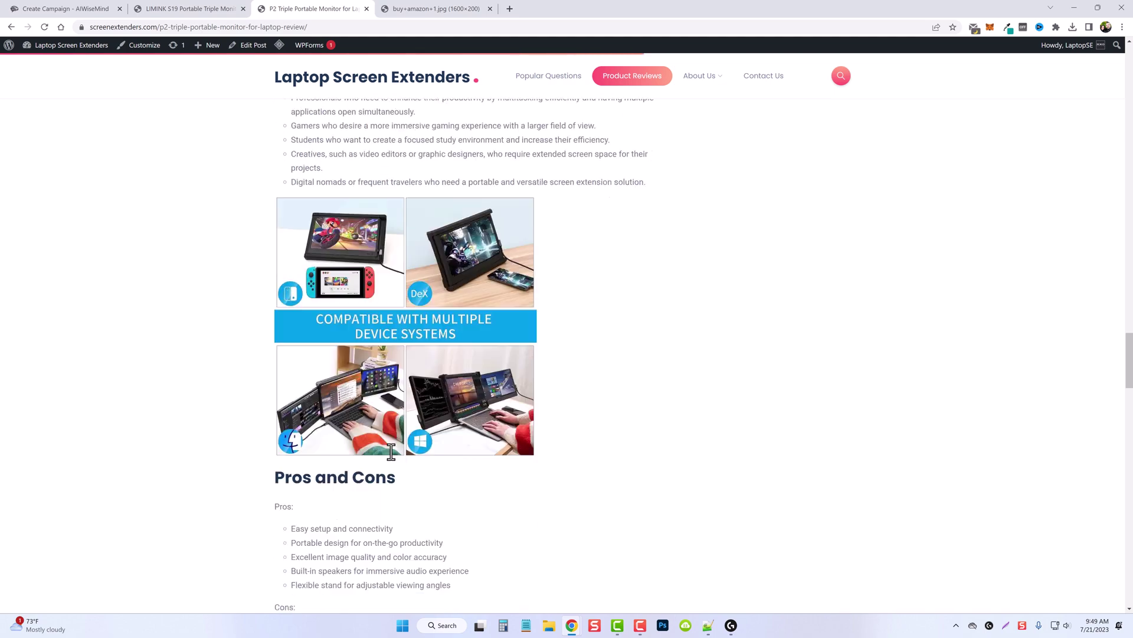
pyautogui.scroll(-20, 410, 472)
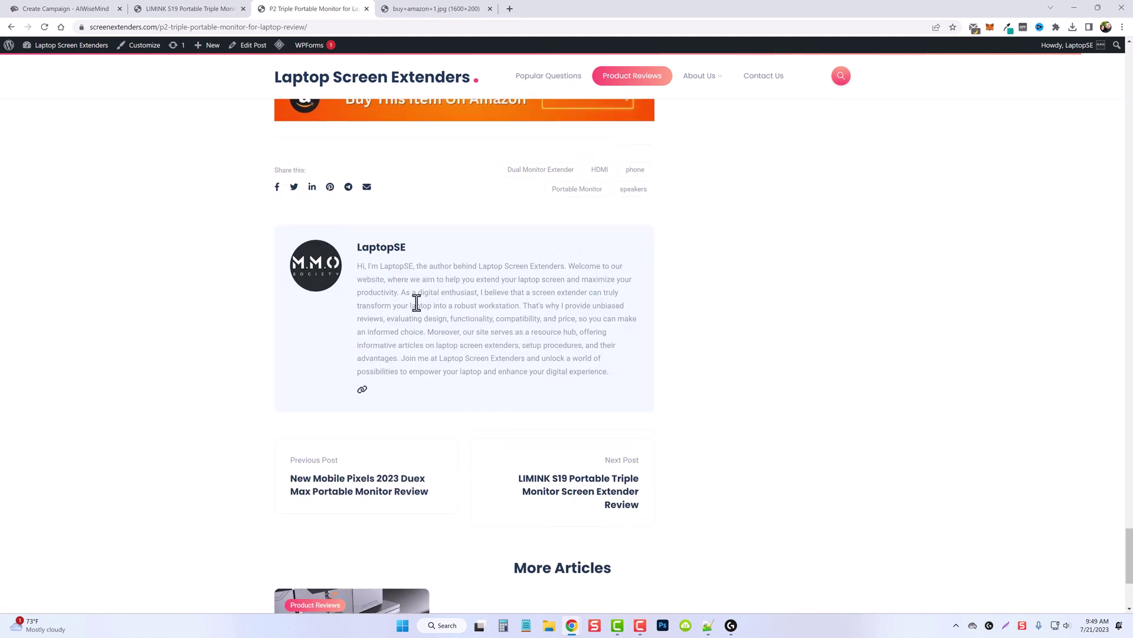
pyautogui.scroll(3, 417, 302)
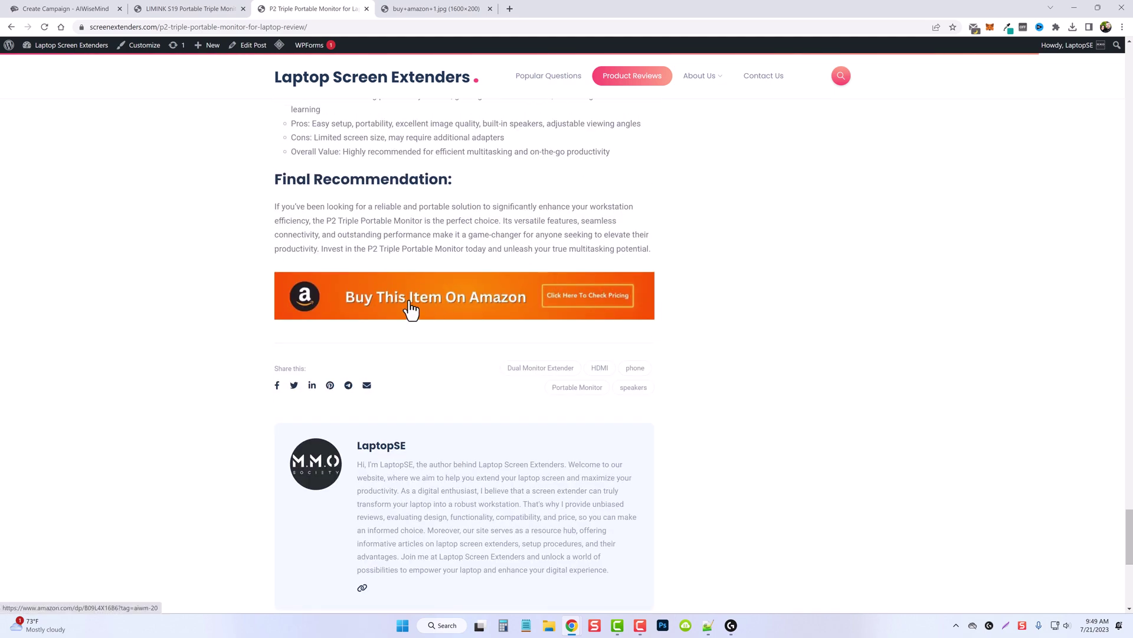
pyautogui.scroll(20, 392, 312)
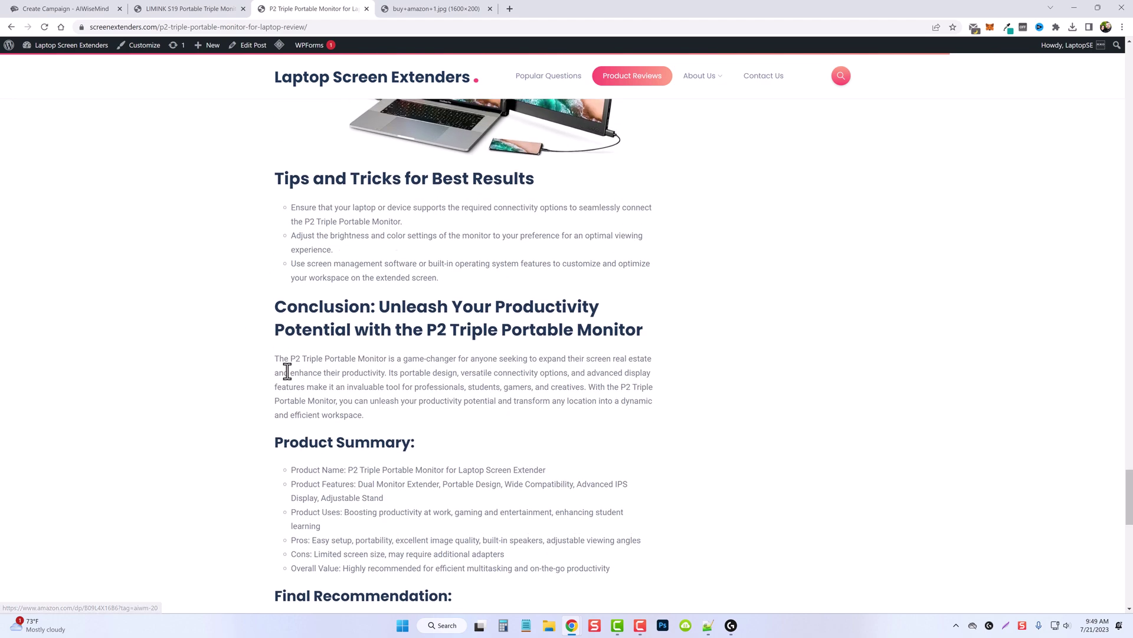
pyautogui.scroll(20, 322, 391)
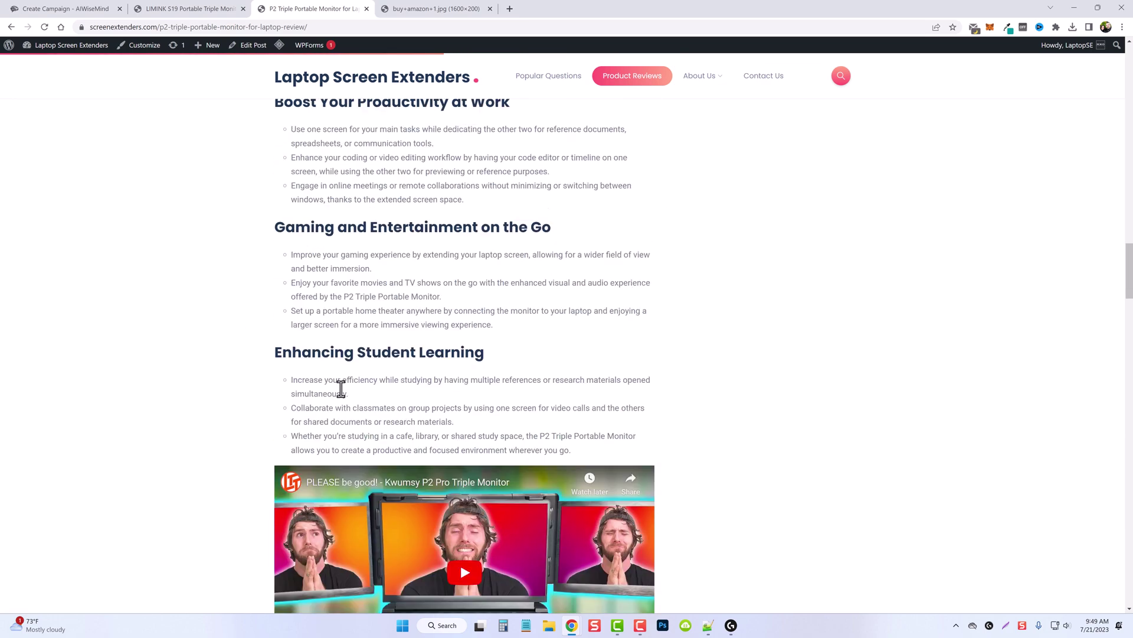
pyautogui.scroll(15, 340, 399)
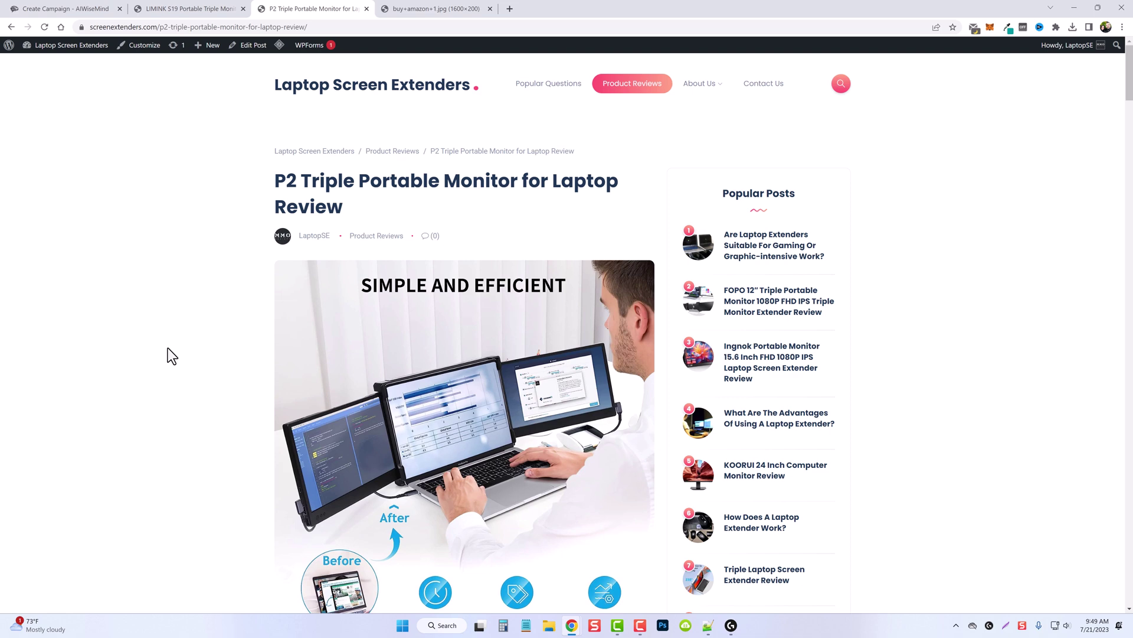
pyautogui.hotkey('ctrl', '1')
pyautogui.scroll(2, 291, 437)
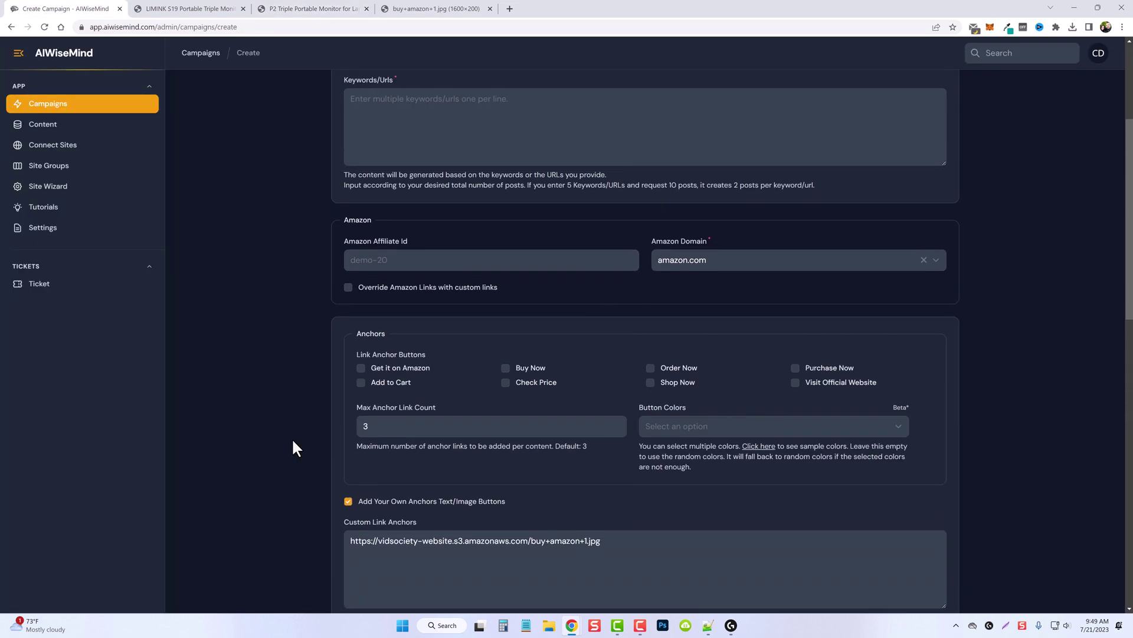